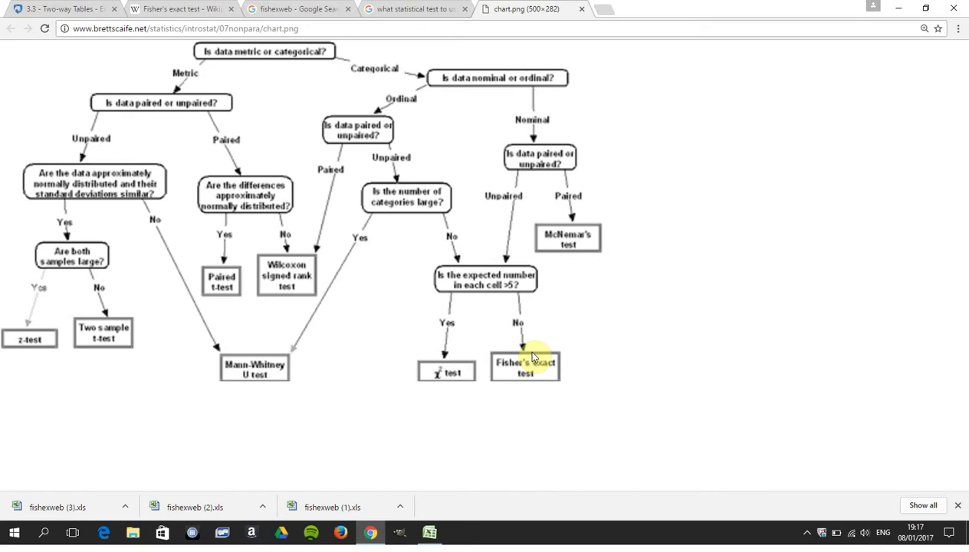
# Switch to the PSU '3.3 - Two-Way Tables - Exact Tests' lesson on Fisher's Exact Test.
pyautogui.hotkey('ctrl', 'Tab')
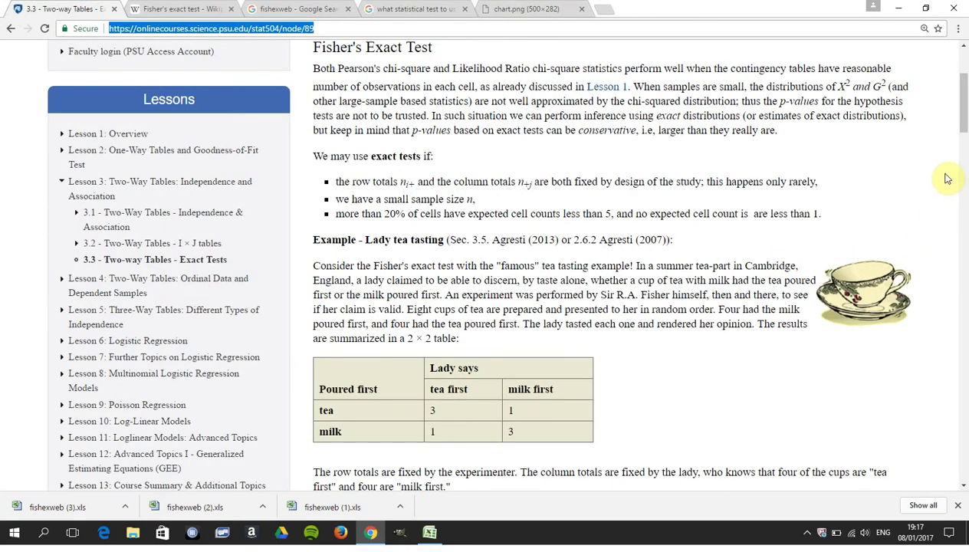
# Highlight the lady-tasting-tea example paragraph in the lesson, then clear the highlight.
pyautogui.click(543, 28)
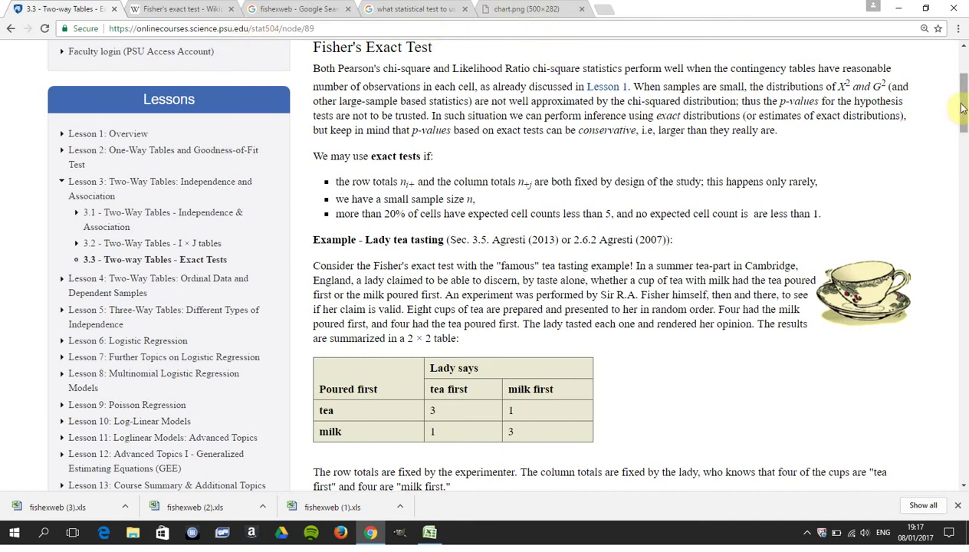
pyautogui.moveTo(958, 112); pyautogui.dragTo(960, 120)
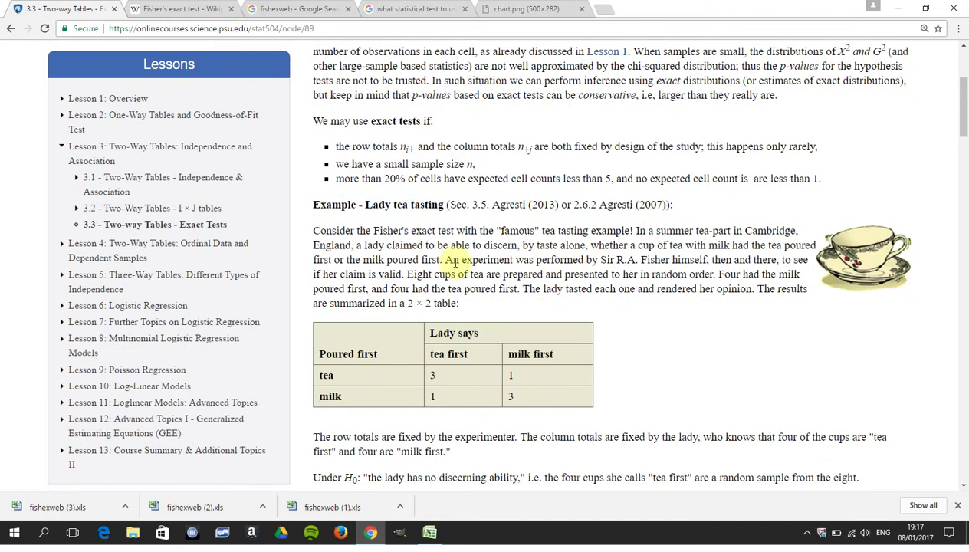
pyautogui.moveTo(316, 230); pyautogui.dragTo(467, 299)
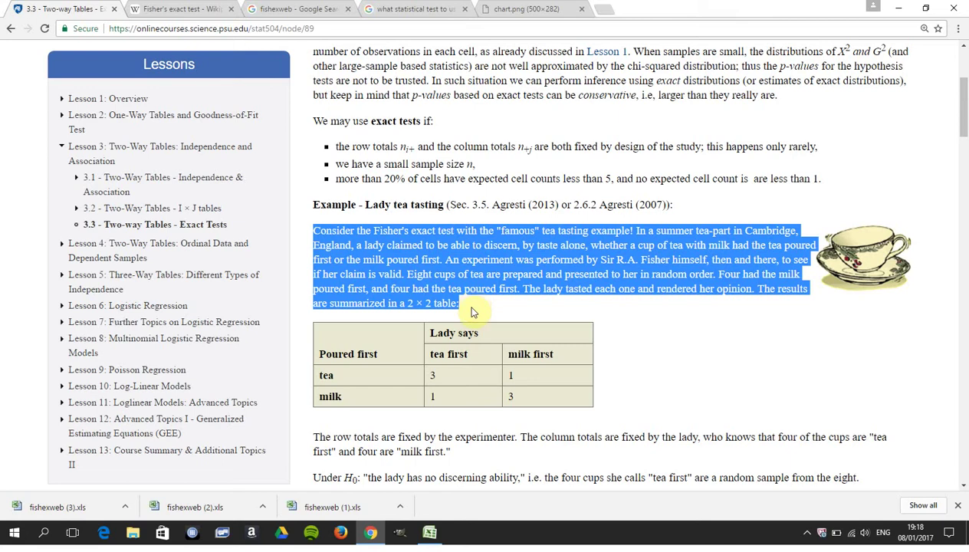
pyautogui.click(385, 375)
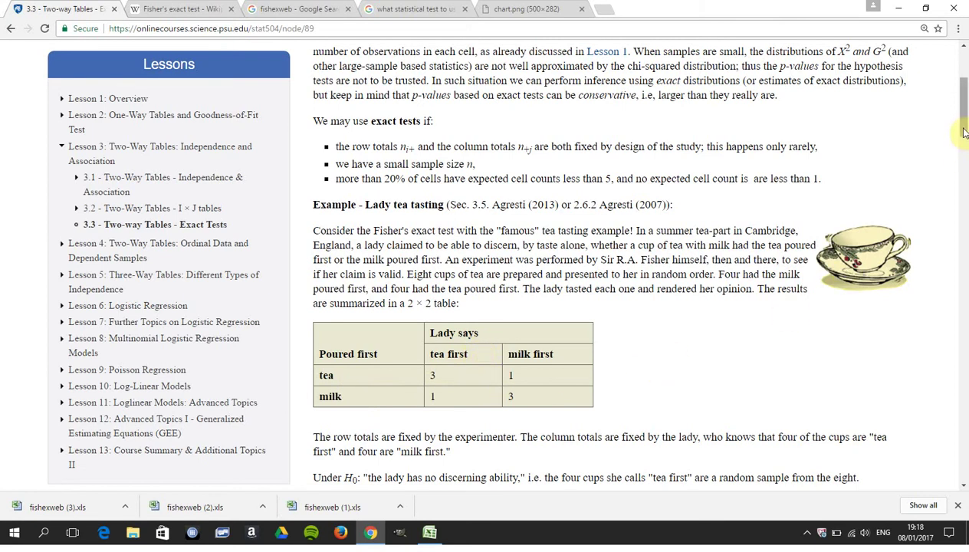
# Highlight the 'Under H0' null hypothesis line and scroll down to the 0.229 probability.
pyautogui.moveTo(964, 135); pyautogui.dragTo(964, 142)
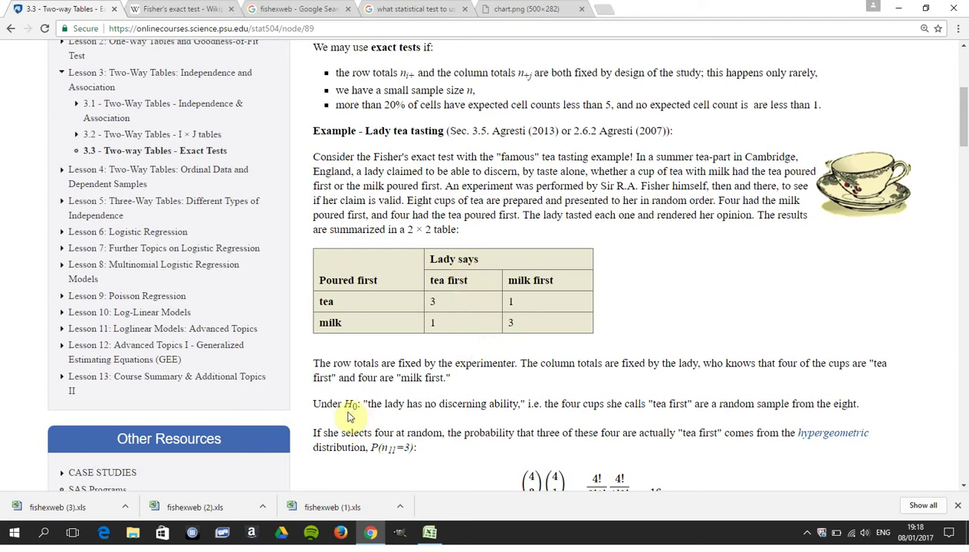
pyautogui.moveTo(320, 404); pyautogui.dragTo(856, 400)
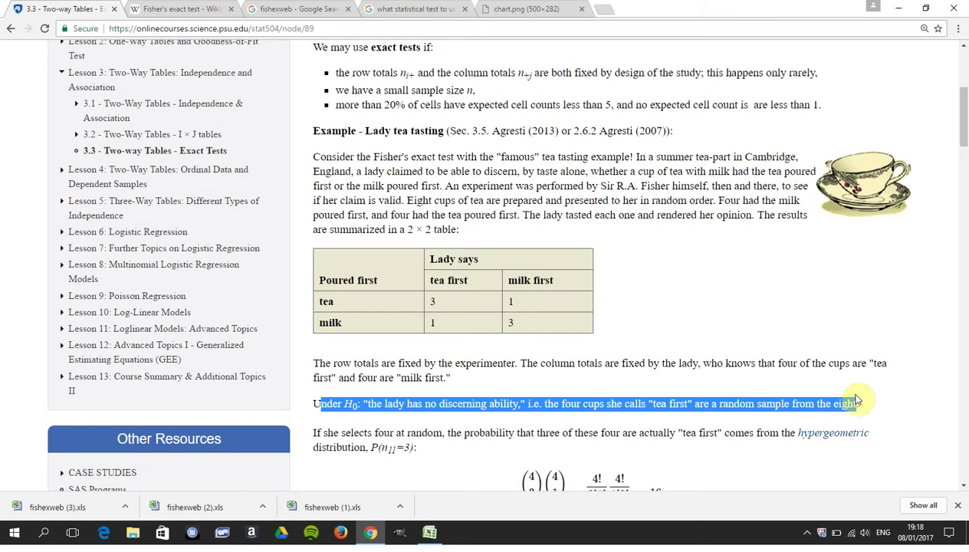
pyautogui.moveTo(856, 399); pyautogui.dragTo(859, 400)
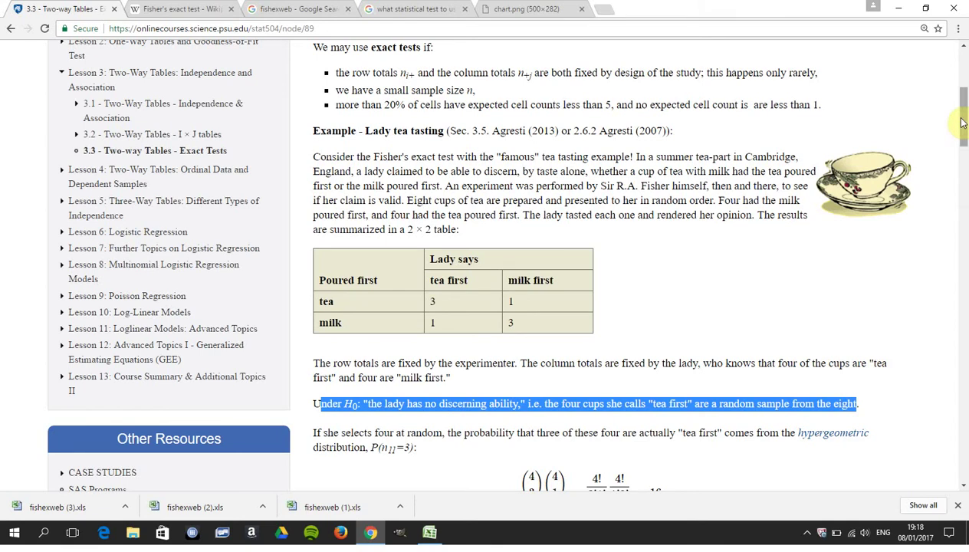
pyautogui.scroll(-1, 963, 123)
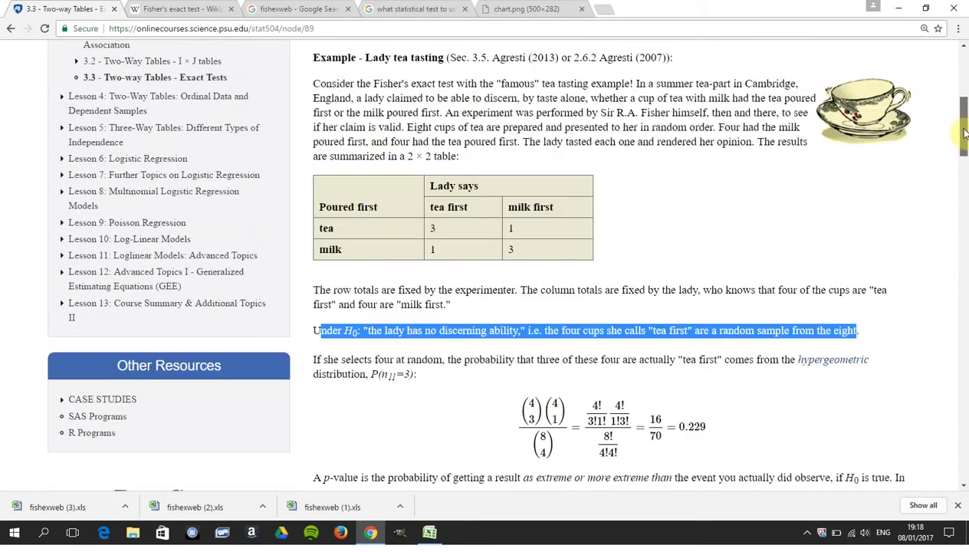
# View the Wikipedia Fisher's exact test article, then the fishexweb results listing the Excel file.
pyautogui.click(182, 9)
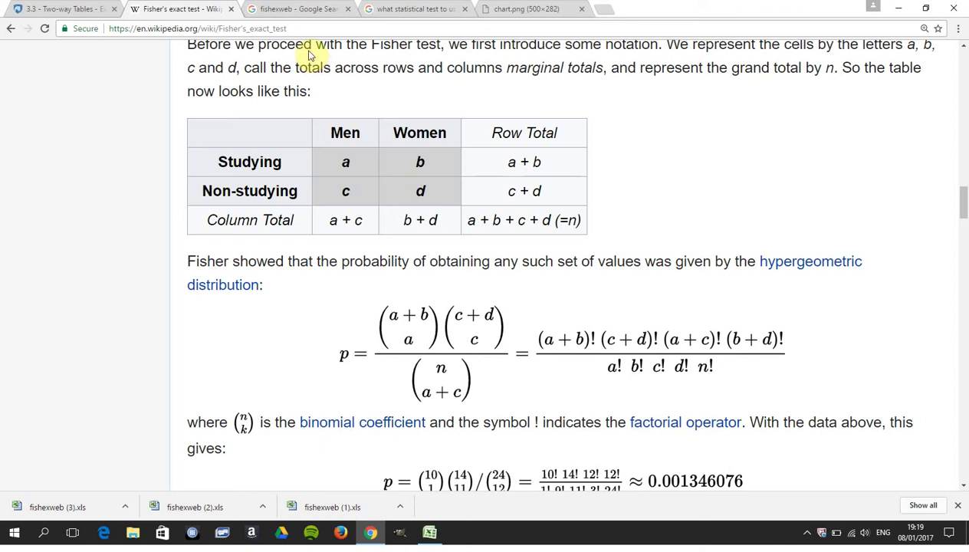
pyautogui.click(294, 10)
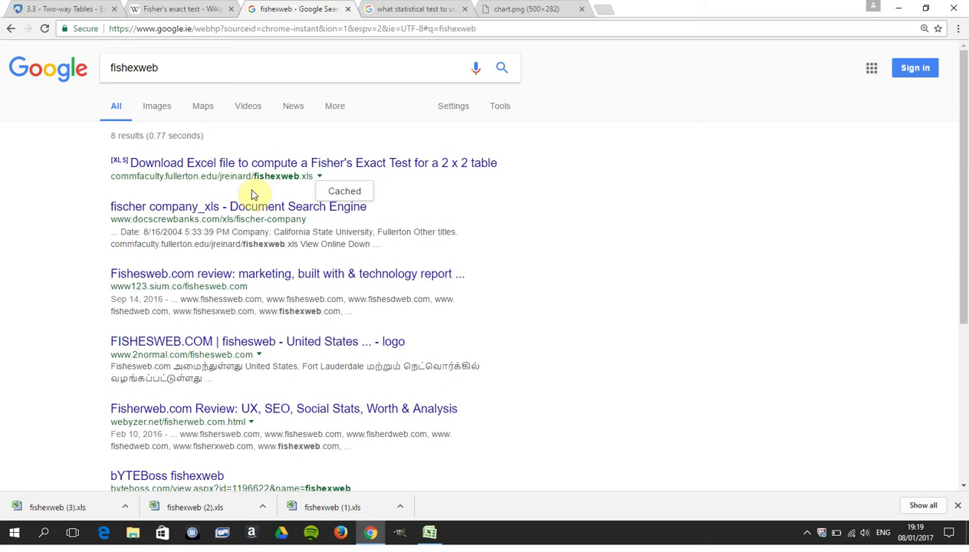
# In the fishexweb workbook, step through the counts and column F factorials down to the F25 probability.
pyautogui.hotkey('alt', 'Tab')
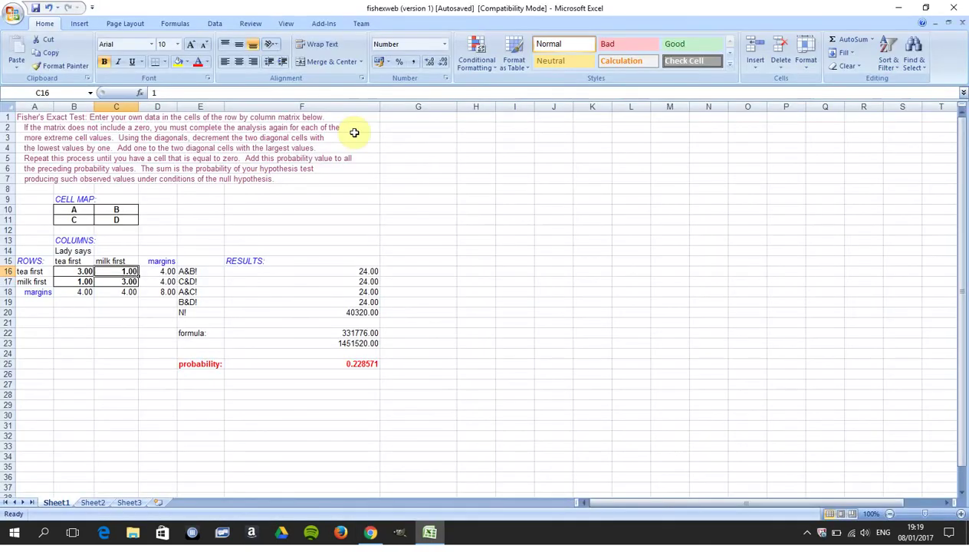
pyautogui.press('Down')
pyautogui.press('Up')
pyautogui.press('Right')
pyautogui.press('Right')
pyautogui.press('Right')
pyautogui.press('Right')
pyautogui.press('Left')
pyautogui.press('Down')
pyautogui.press('Right')
pyautogui.press('Left')
pyautogui.press('Down')
pyautogui.press('Right')
pyautogui.press('Down')
pyautogui.press('Left')
pyautogui.press('Down')
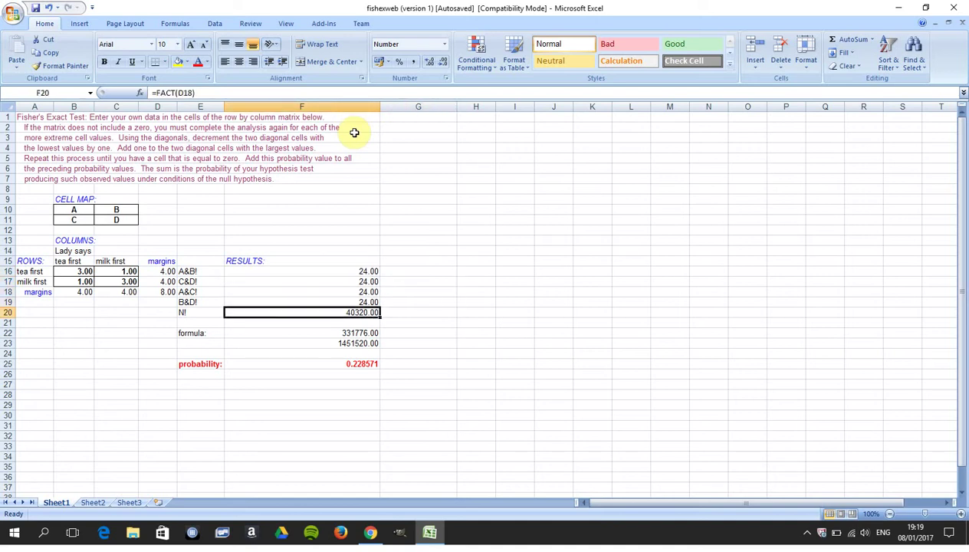
pyautogui.press('Down')
pyautogui.press('Down')
pyautogui.press('Down')
pyautogui.press('Down')
pyautogui.press('Down')
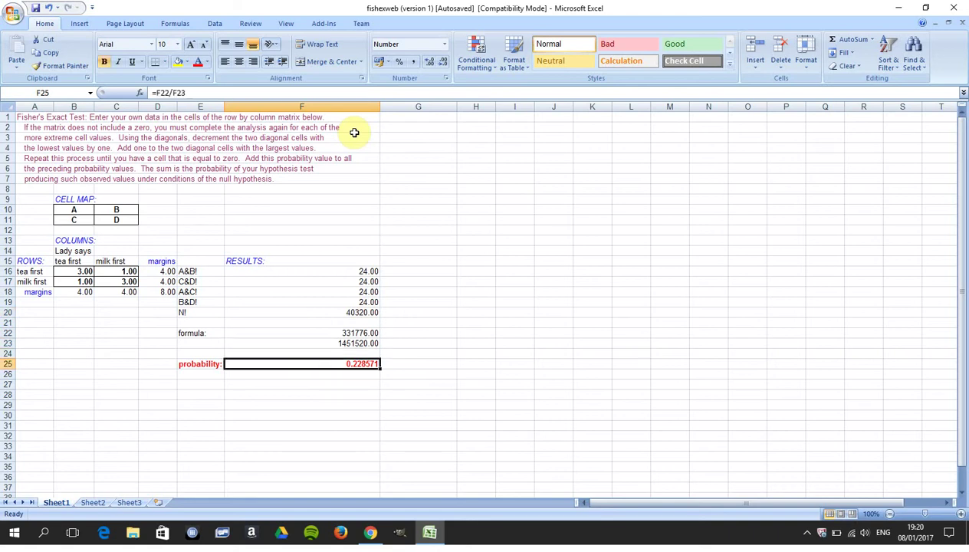
# Show the sheet's formulas and review the factorial formulas and the =F22/F23 probability.
pyautogui.hotkey('ctrl', '`')
pyautogui.press('Up')
pyautogui.press('Up')
pyautogui.press('Up')
pyautogui.press('Up')
pyautogui.press('Up')
pyautogui.press('Up')
pyautogui.press('Up')
pyautogui.press('Up')
pyautogui.press('Up')
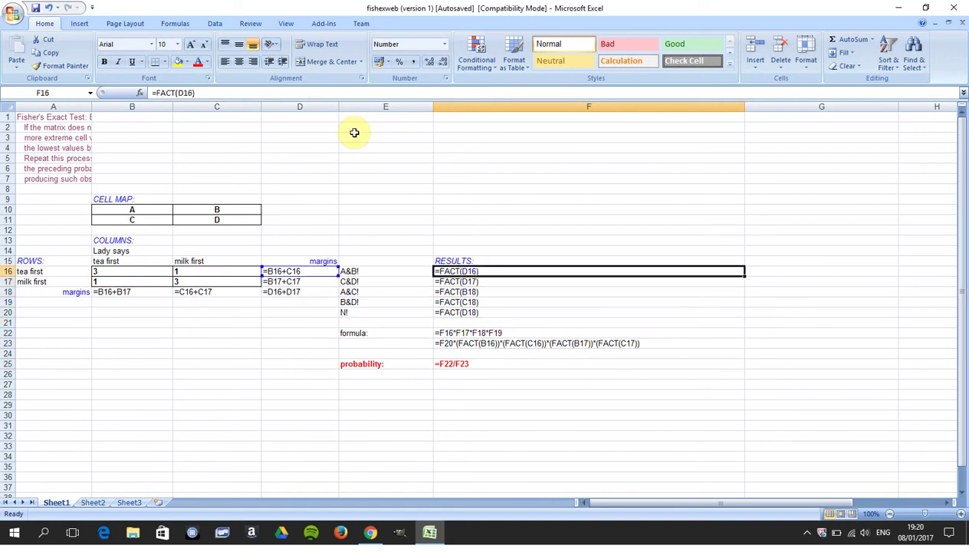
pyautogui.press('Down')
pyautogui.press('Down')
pyautogui.press('Down')
pyautogui.press('Down')
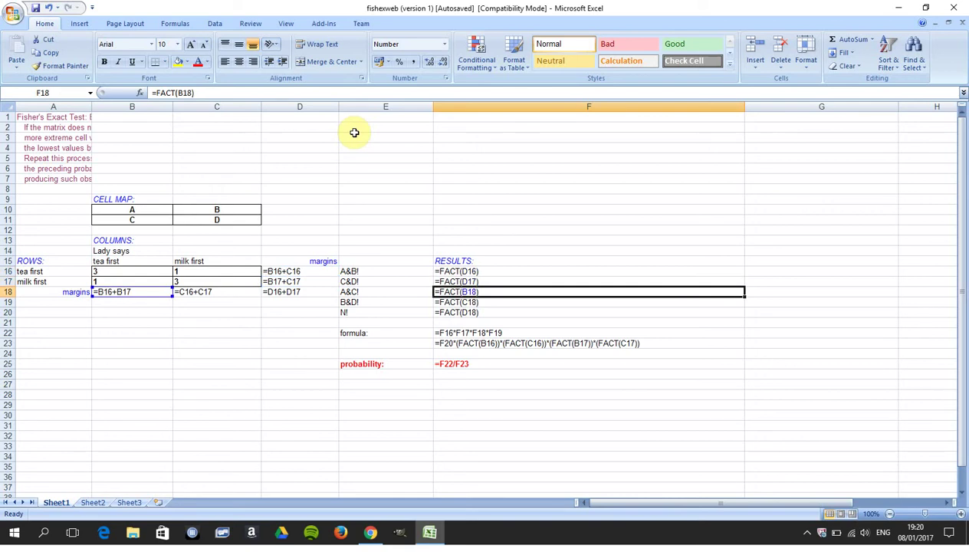
pyautogui.press('Down')
pyautogui.press('Down')
pyautogui.press('Down')
pyautogui.press('Down')
pyautogui.press('Down')
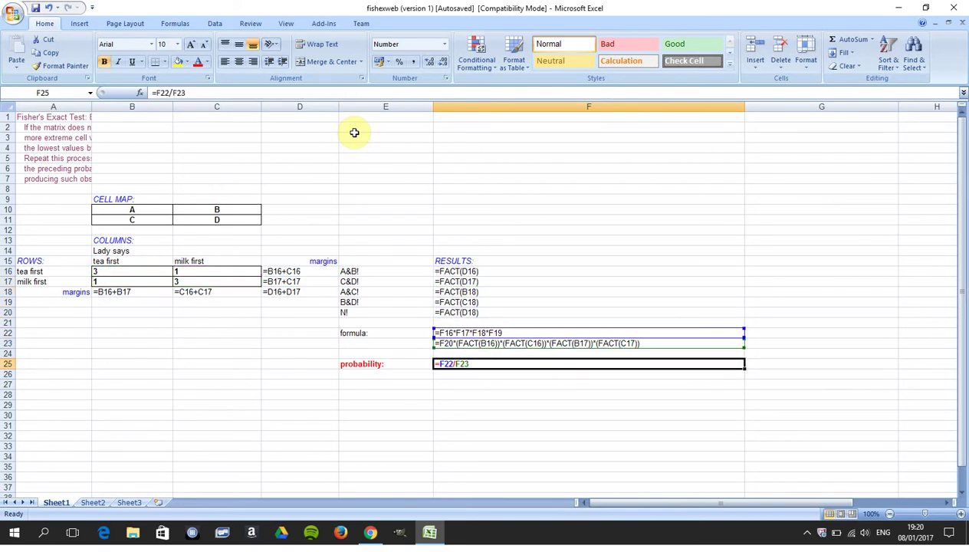
pyautogui.hotkey('alt', 'Tab')
pyautogui.hotkey('alt', 'Tab')
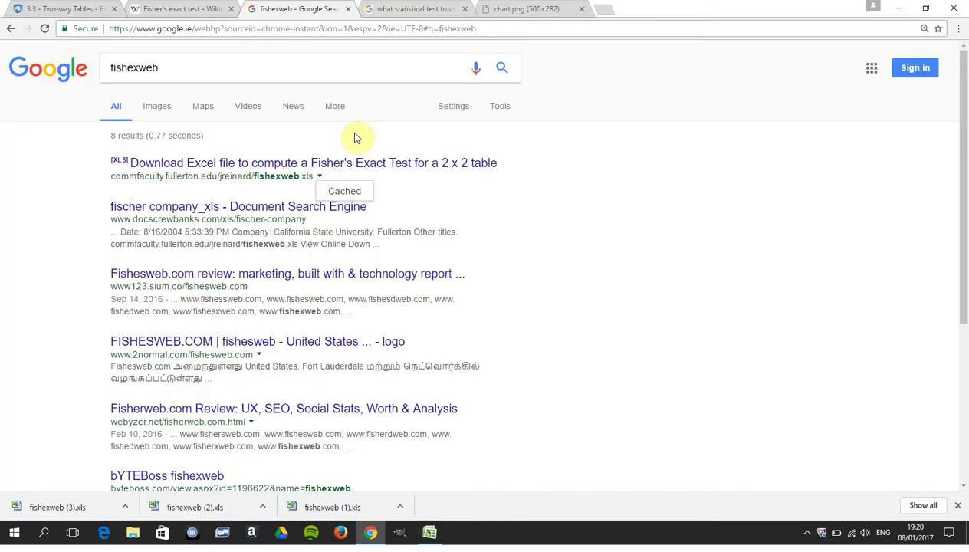
# Compare against the PSU lesson's 0.229 result, then return to the fishexweb workbook.
pyautogui.hotkey('ctrl', 'Tab')
pyautogui.hotkey('ctrl', 'Tab')
pyautogui.hotkey('ctrl', 'Tab')
pyautogui.hotkey('ctrl', 'Tab')
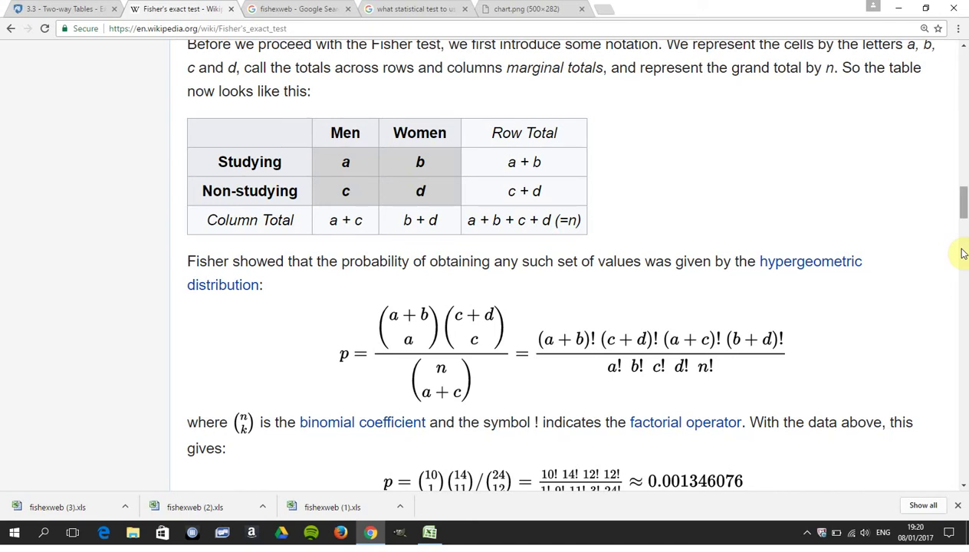
pyautogui.scroll(1, 963, 253)
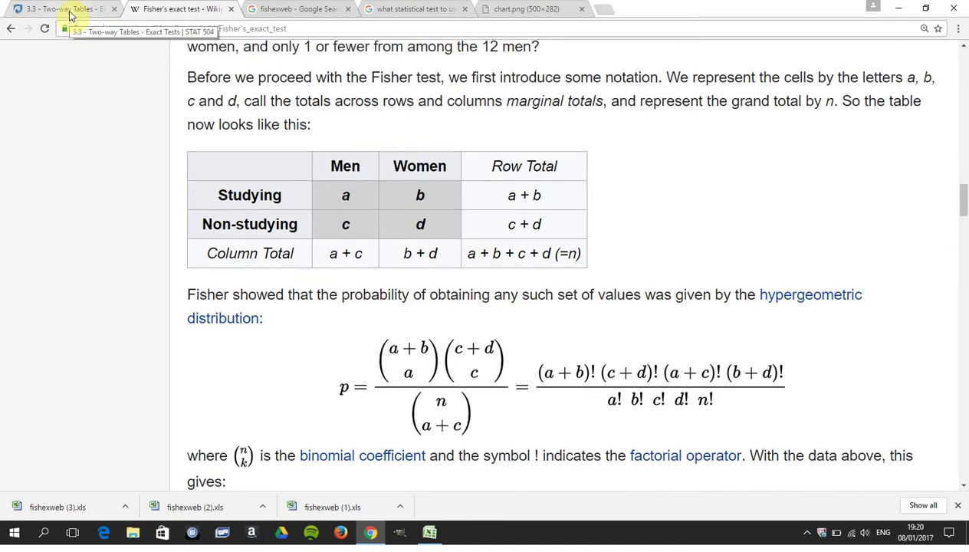
pyautogui.click(69, 14)
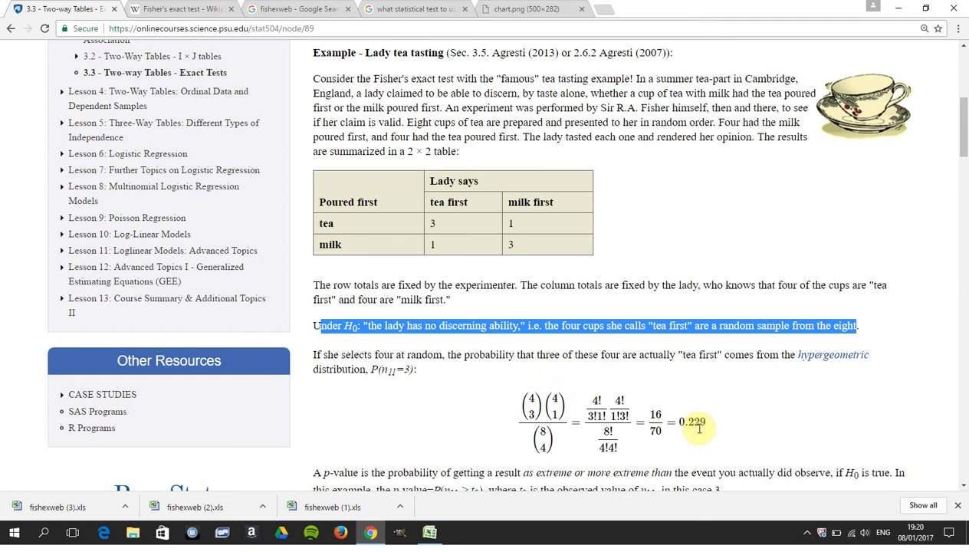
pyautogui.hotkey('alt', 'Tab')
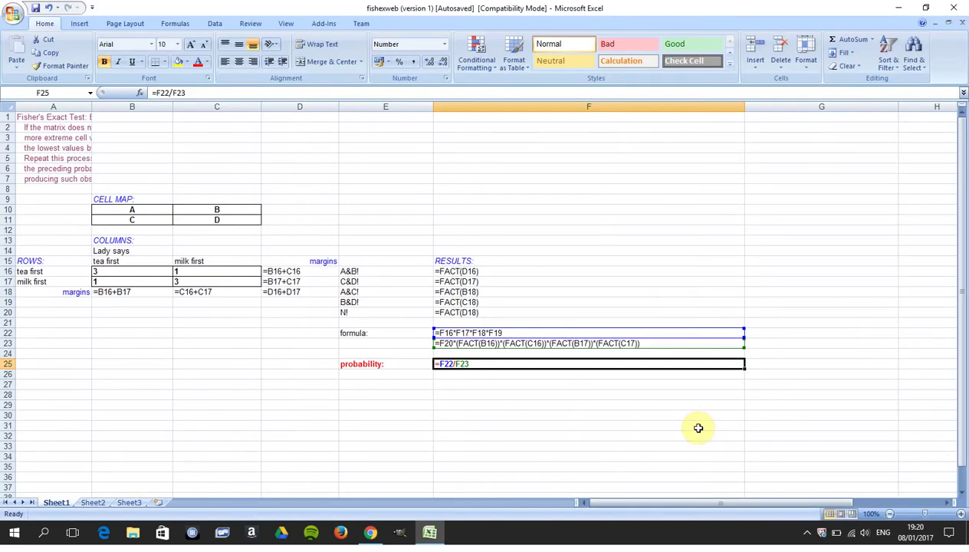
# Restore computed values and enter 'Ho: Rows and cols are random (no pattern)' in A27.
pyautogui.hotkey('ctrl', '`')
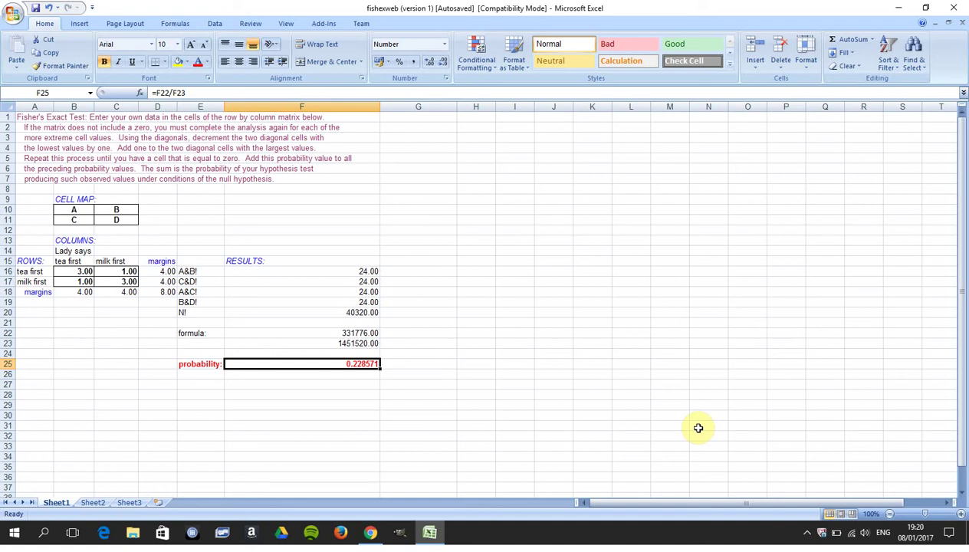
pyautogui.press('Down')
pyautogui.press('Down')
pyautogui.press('Left')
pyautogui.press('Left')
pyautogui.press('Left')
pyautogui.press('Left')
pyautogui.press('Left')
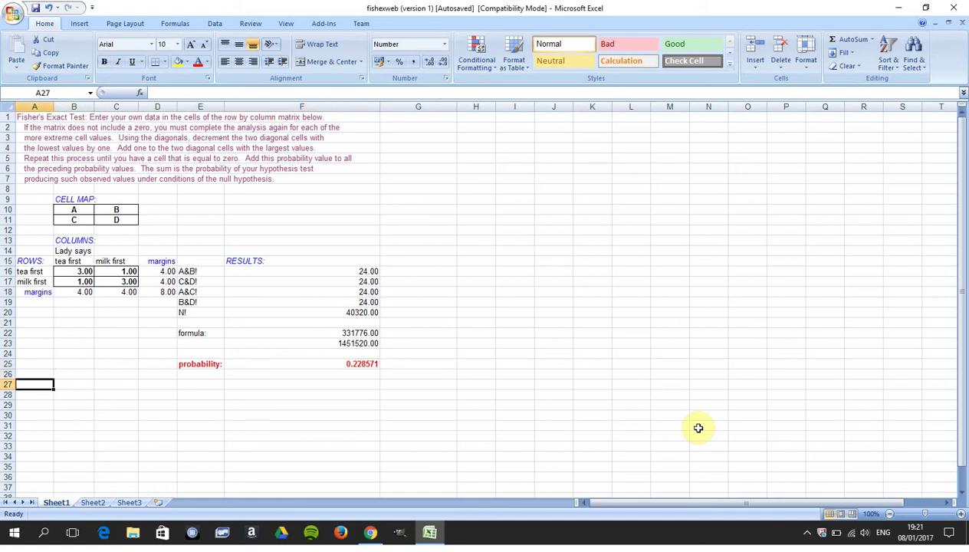
pyautogui.write('Ho')
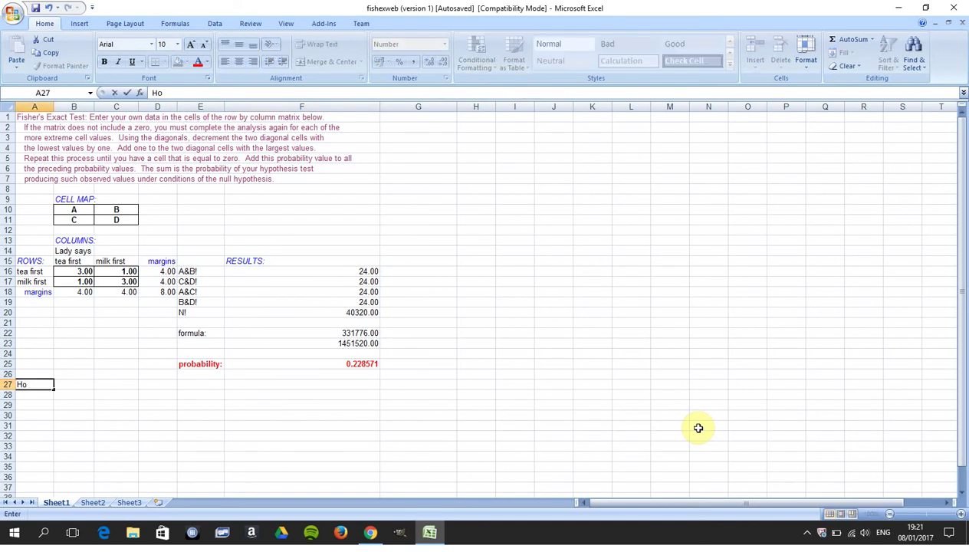
pyautogui.write(': Rows and cols are randow')
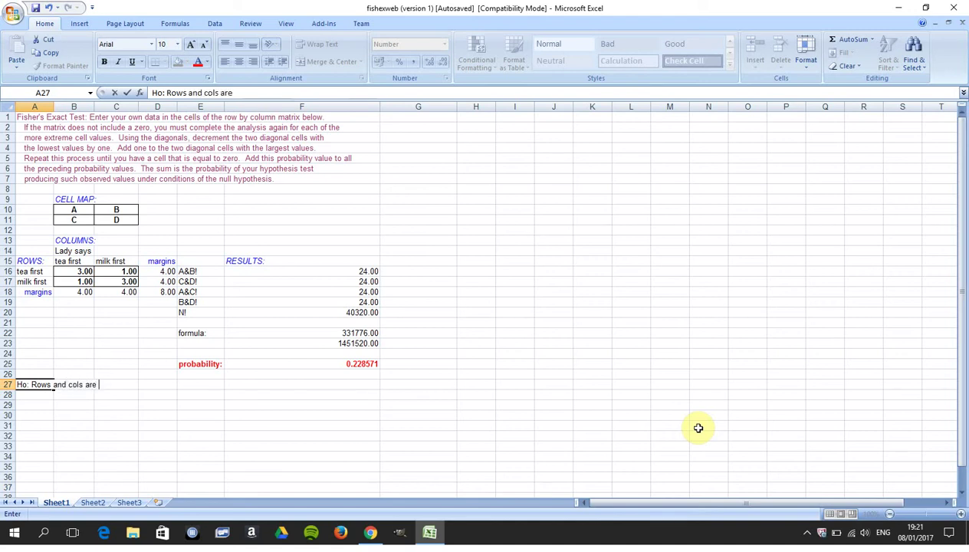
pyautogui.press('BackSpace')
pyautogui.write('m (no pattern)')
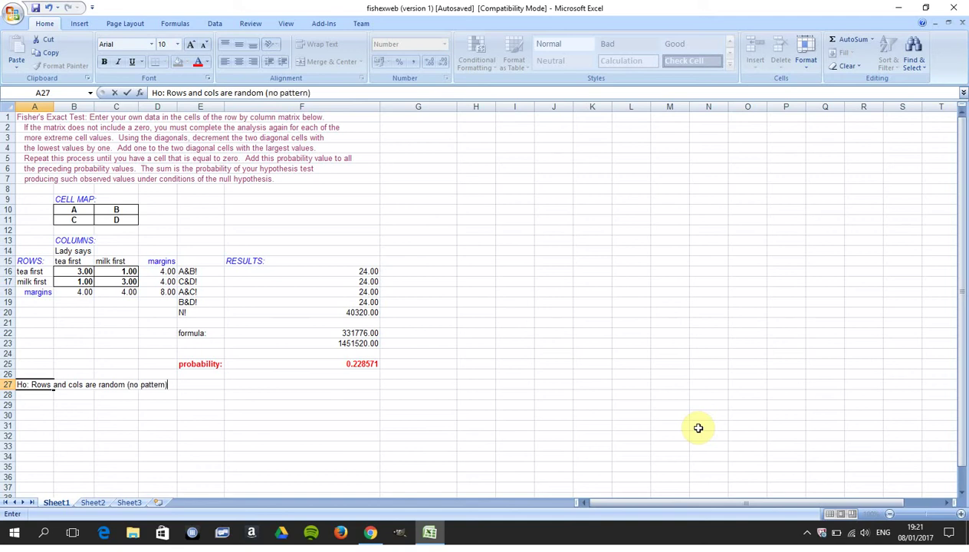
pyautogui.press('Return')
pyautogui.write('Ha:')
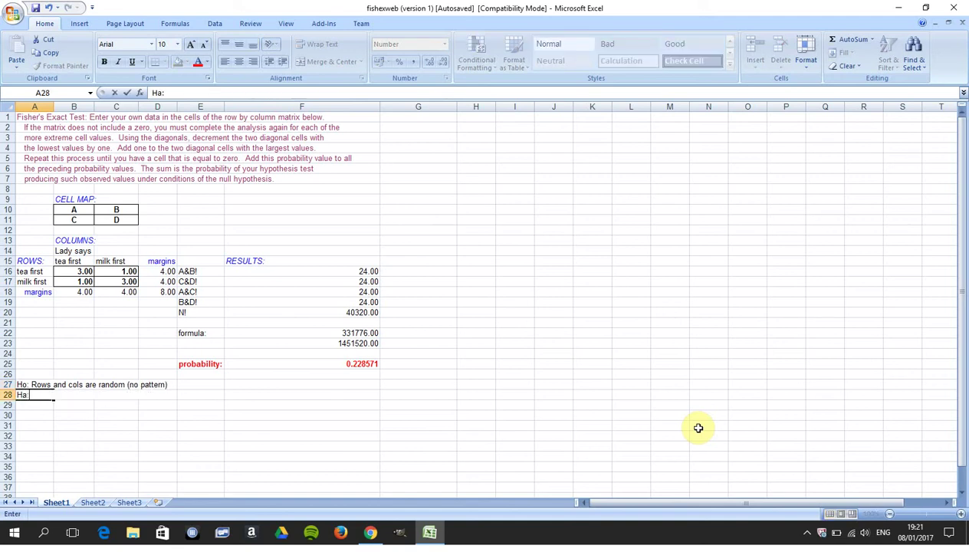
pyautogui.write(' There a')
# Complete 'Ha: There is a link' in A28 and add a 'Conclusion' heading in A30.
pyautogui.press('BackSpace')
pyautogui.write('is a link')
pyautogui.press('Return')
pyautogui.press('Return')
pyautogui.write('Conclusion')
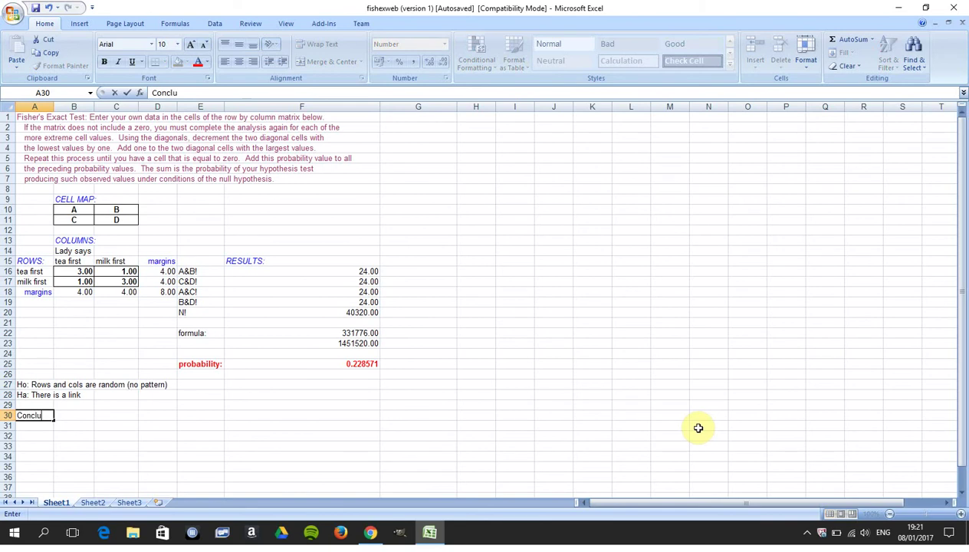
pyautogui.press('Return')
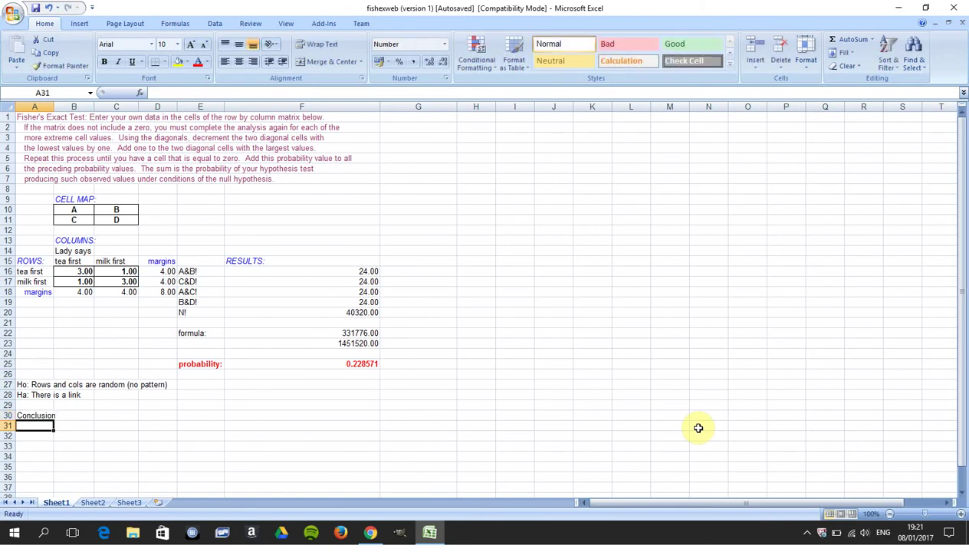
# Add 'The prob is', 0.228 and 'Level of significance is 5%' in A31–A33.
pyautogui.write('Thr')
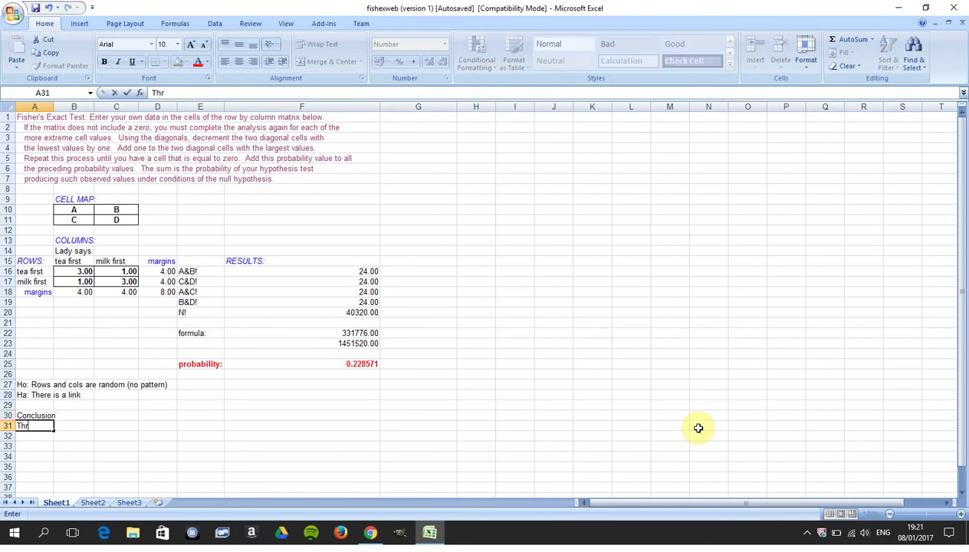
pyautogui.write('e')
pyautogui.press('BackSpace')
pyautogui.press('BackSpace')
pyautogui.write('e prob is')
pyautogui.press('Return')
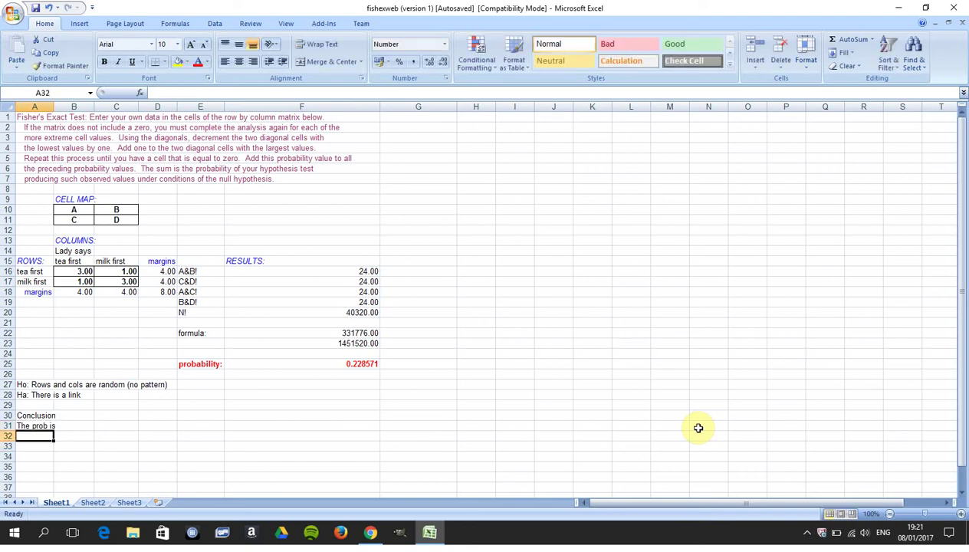
pyautogui.press('Up')
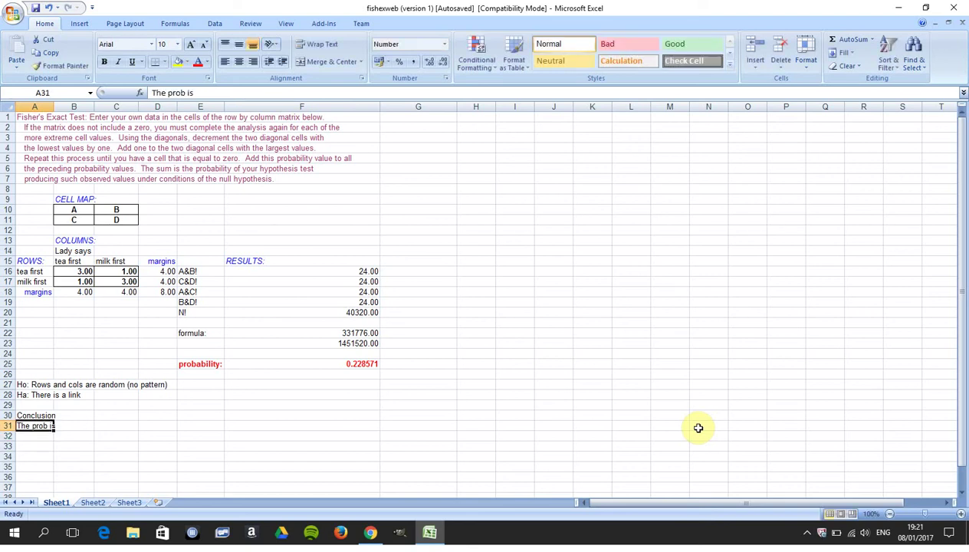
pyautogui.press('Down')
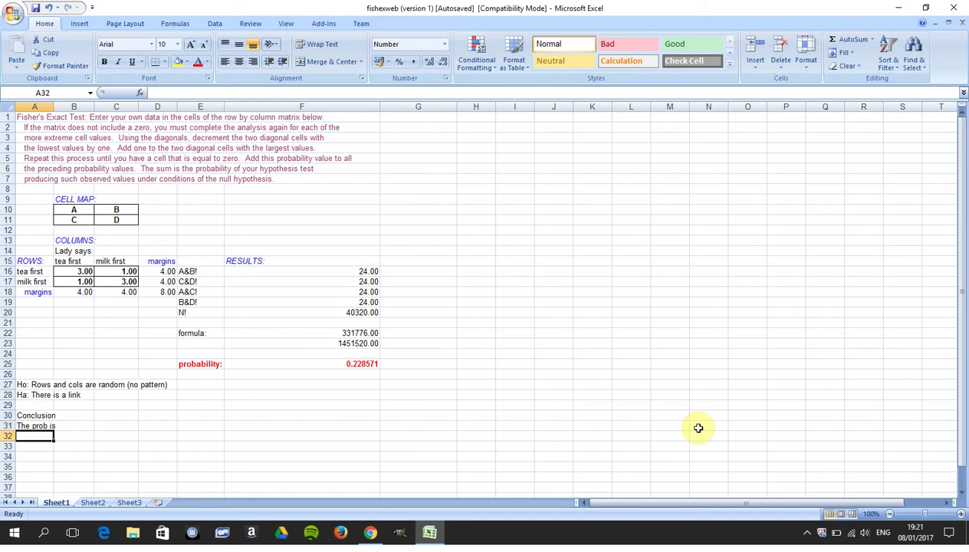
pyautogui.press('Down')
pyautogui.press('Down')
pyautogui.press('Up')
pyautogui.press('Up')
pyautogui.write('0.228')
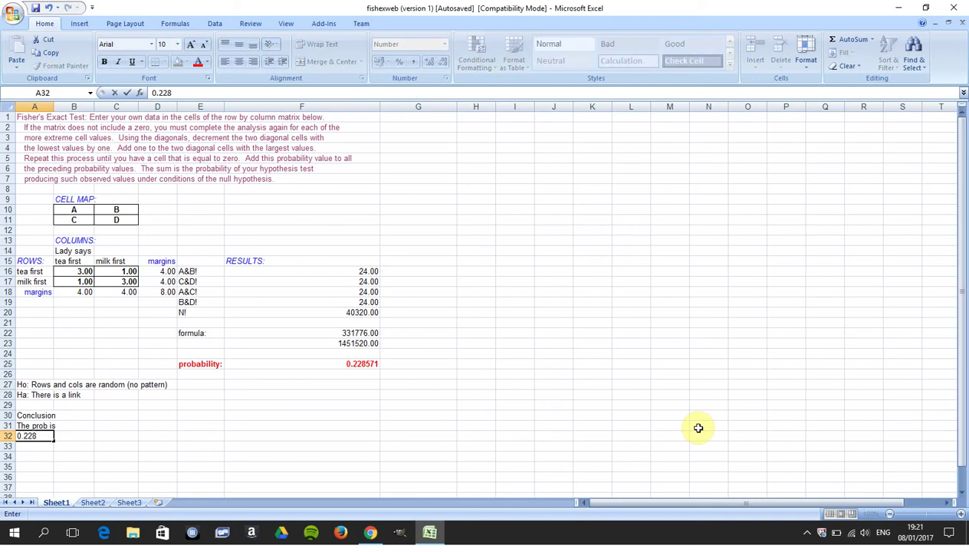
pyautogui.press('Return')
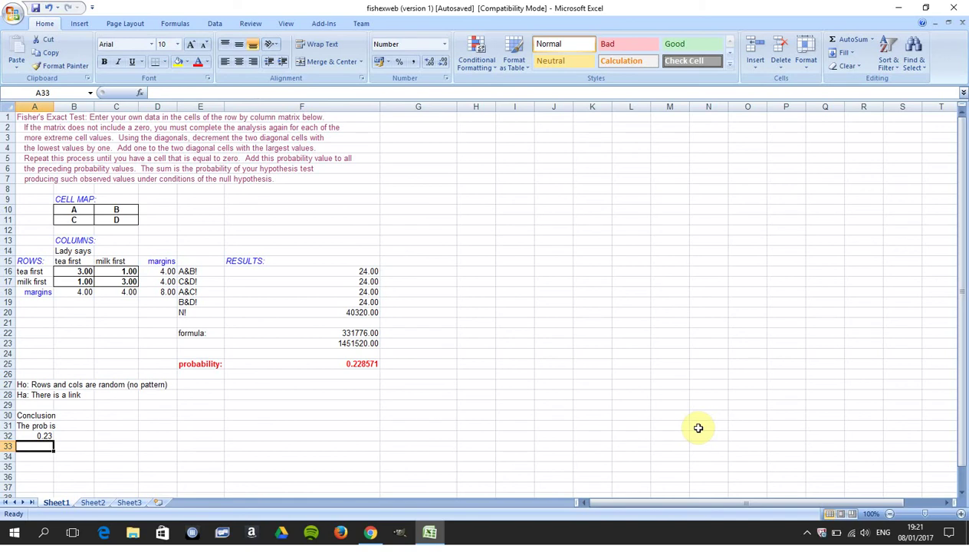
pyautogui.write('Level')
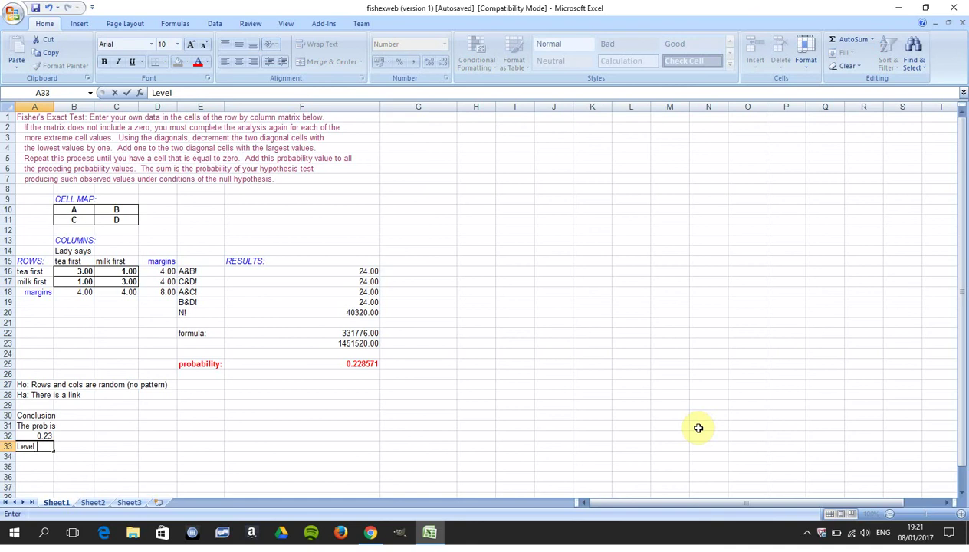
pyautogui.write(' of significance is 5%')
pyautogui.press('Return')
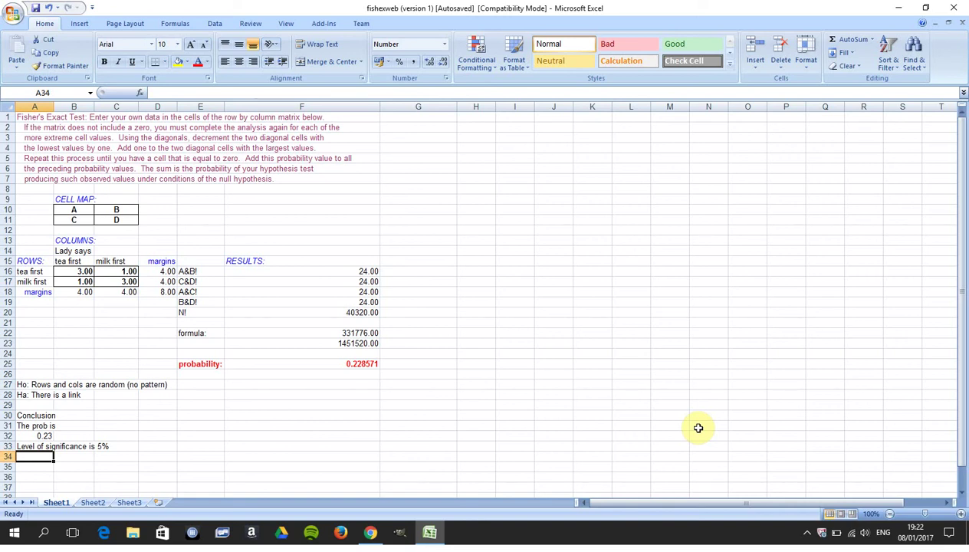
# In A34, write that since probability .228 exceeds the 0.05 critical value, there's no reason to reject Ho.
pyautogui.write('Sincl')
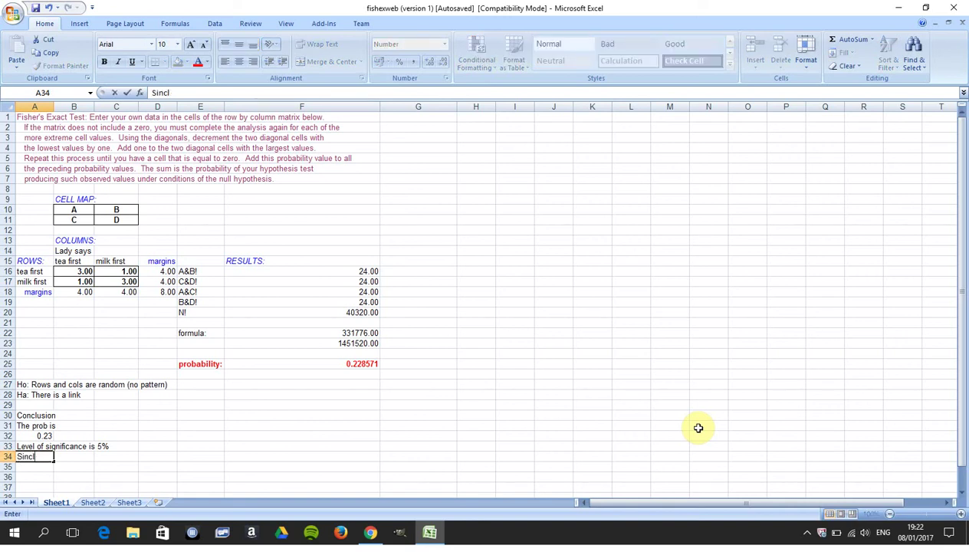
pyautogui.press('BackSpace')
pyautogui.write('e tg')
pyautogui.press('BackSpace')
pyautogui.write('he probability ')
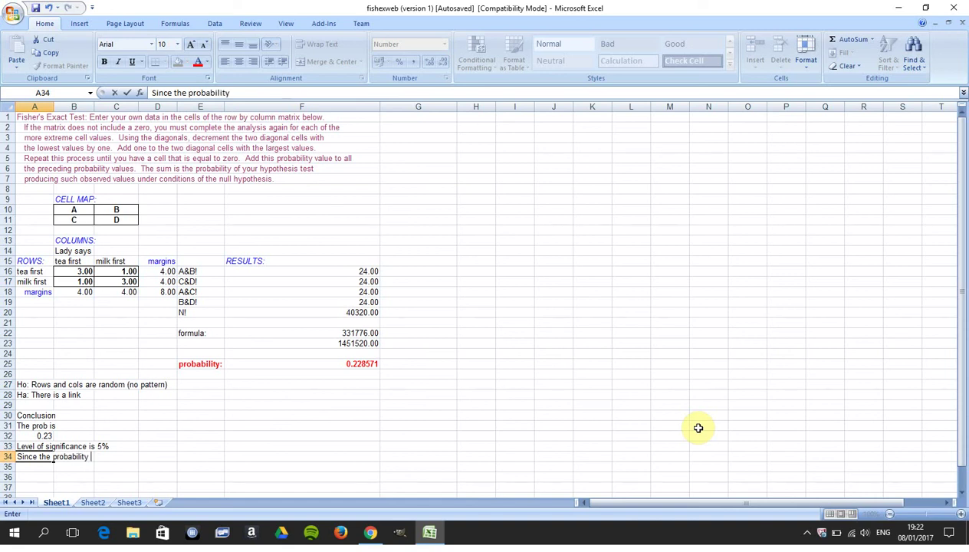
pyautogui.write('.228  is larger tha')
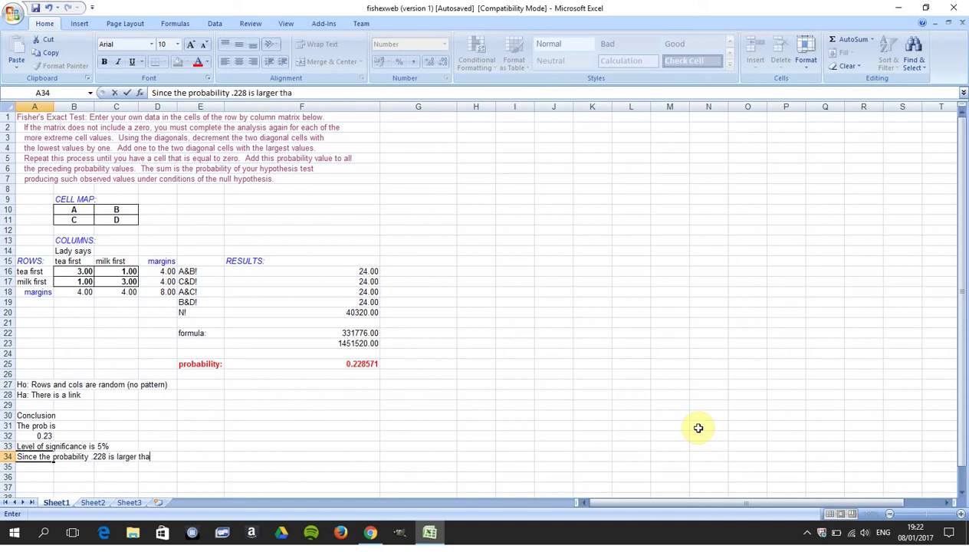
pyautogui.write('n this')
pyautogui.press('BackSpace')
pyautogui.press('BackSpace')
pyautogui.write('an the critical value of ')
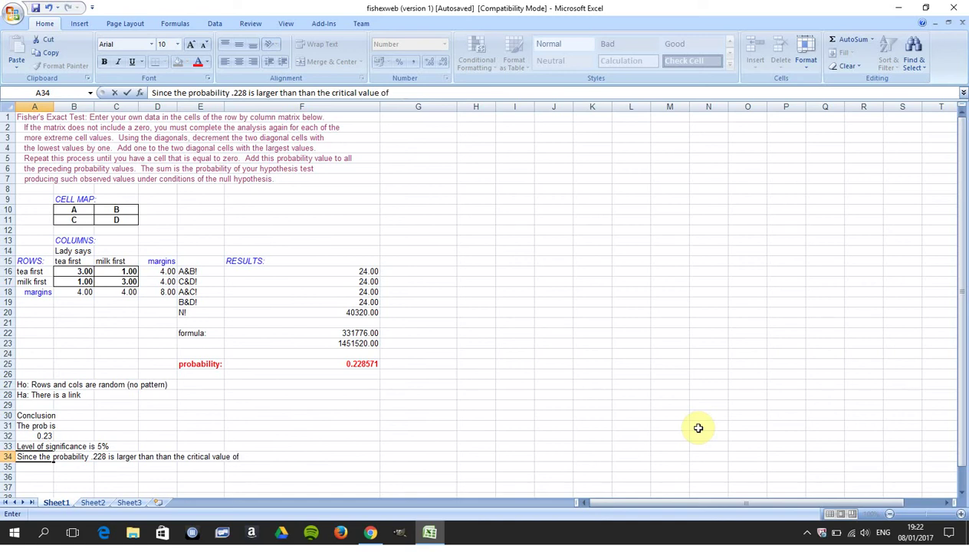
pyautogui.write('0.05 we hac')
pyautogui.press('BackSpace')
pyautogui.write('ve ')
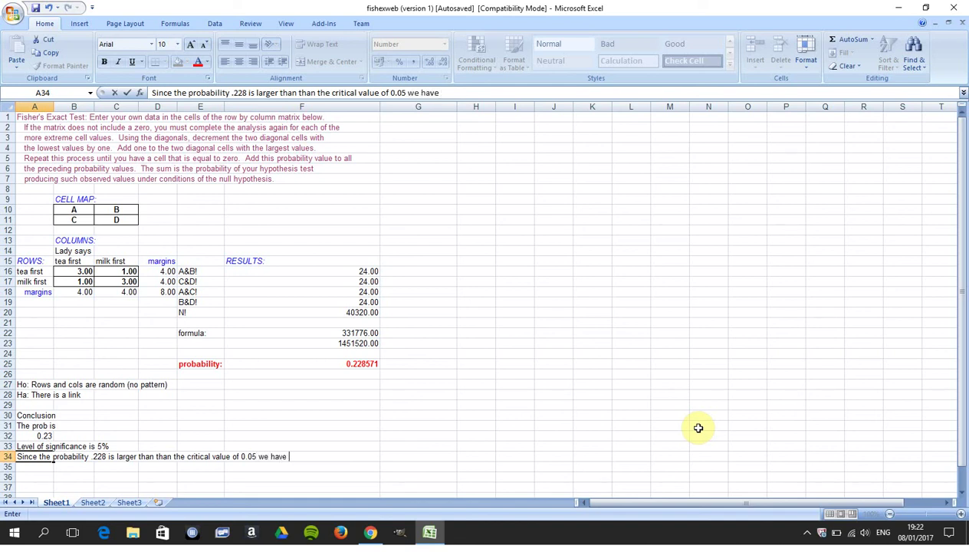
pyautogui.write('no reason to')
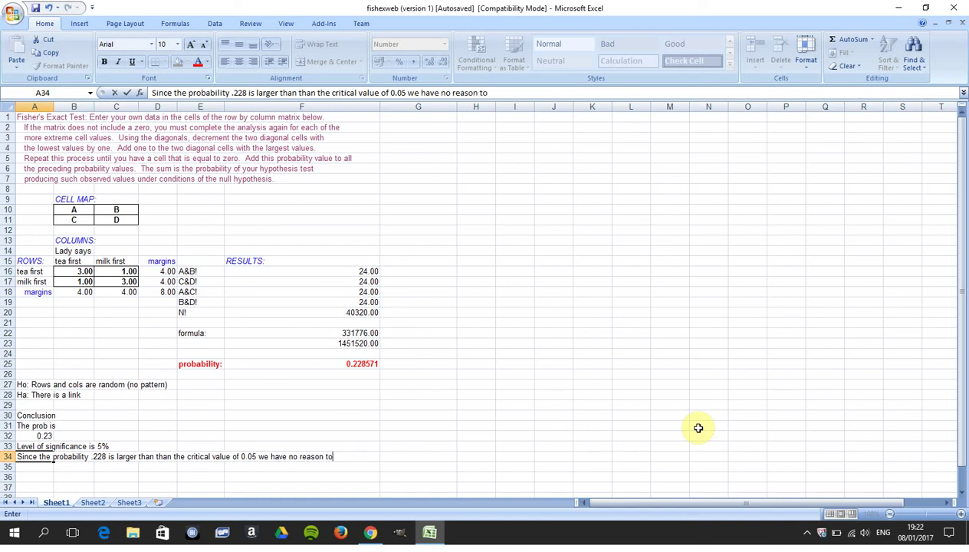
pyautogui.write(' reject Ho:')
pyautogui.press('Return')
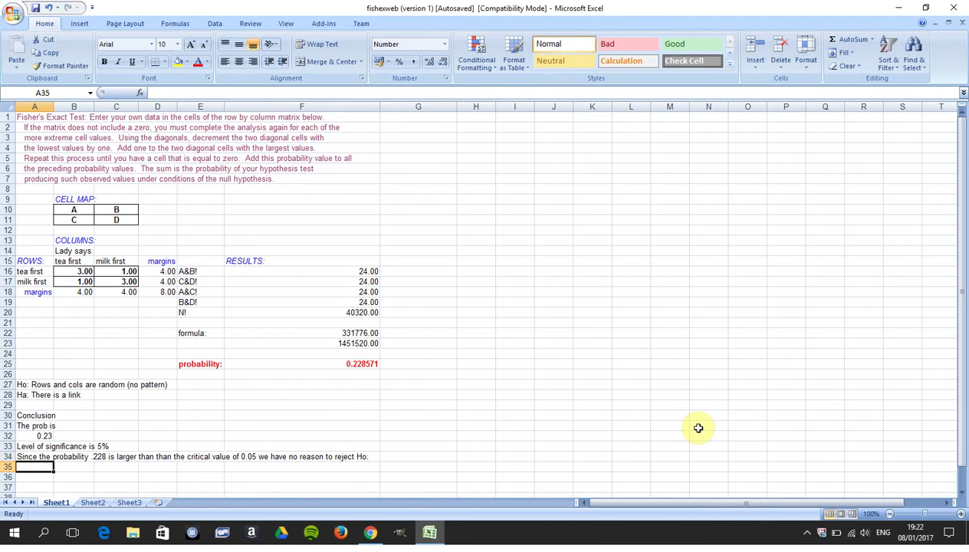